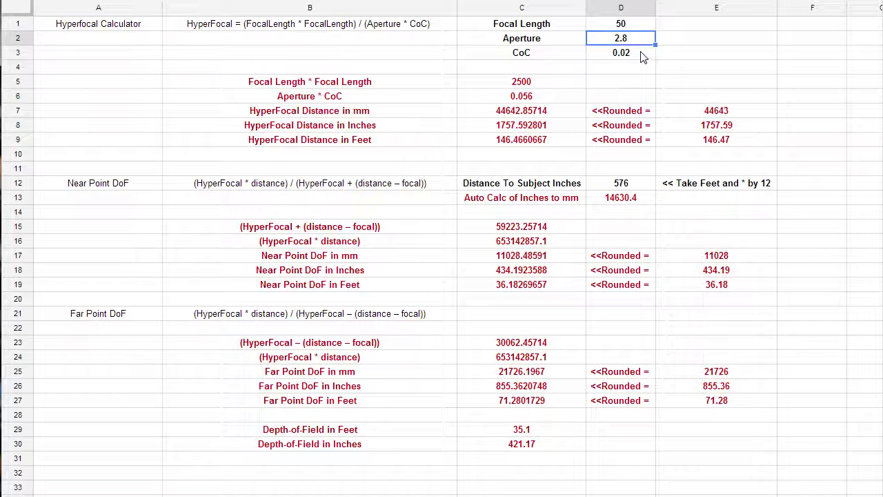
- Enter the iPhone 4 focal length 3.85 in D1 and circle of confusion 0.004 in D3
left_click(616, 23)
double_click(616, 23)
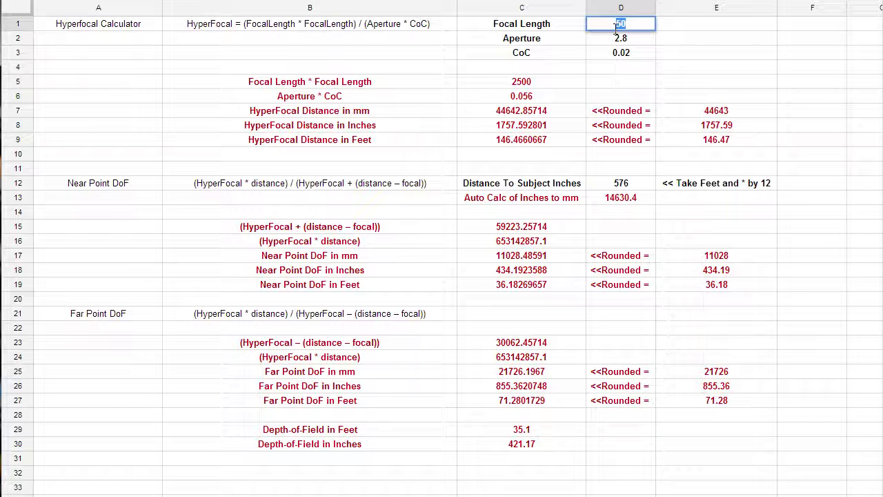
type("3.85")
key("Return")
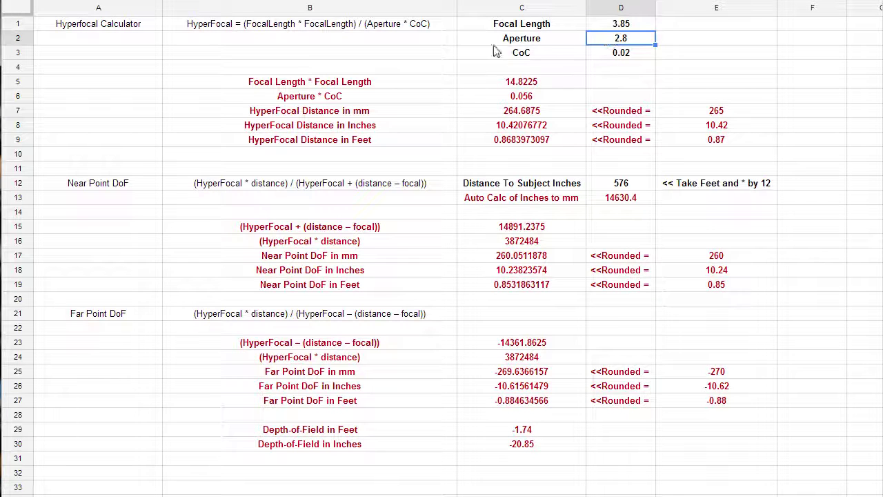
left_click(635, 55)
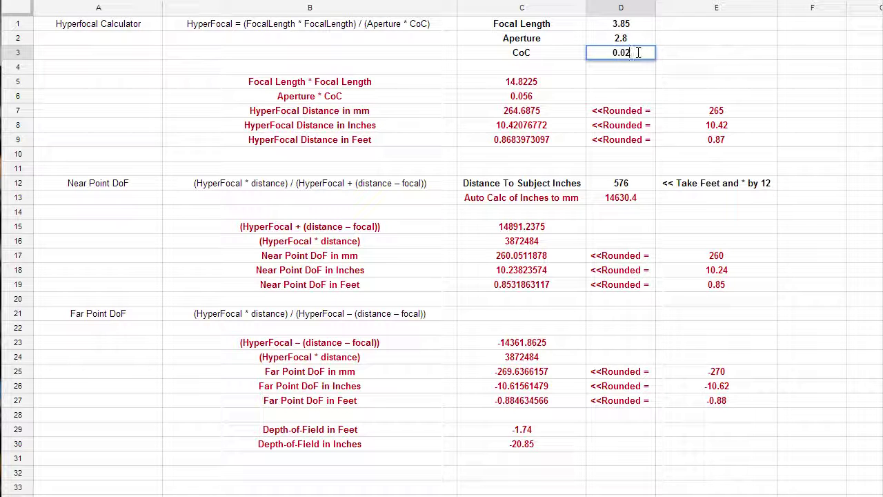
type("0.004")
left_click(621, 183)
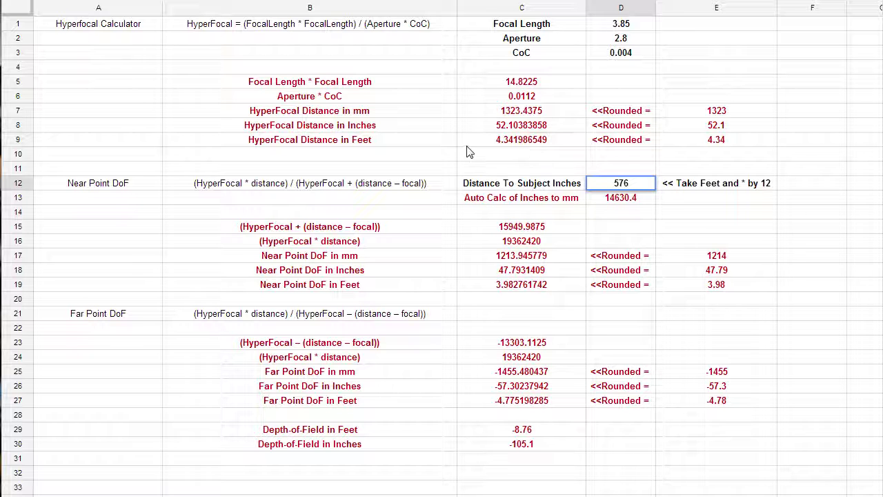
- Change the subject distance in D12 from 576 to 12 inches
double_click(621, 183)
double_click(621, 182)
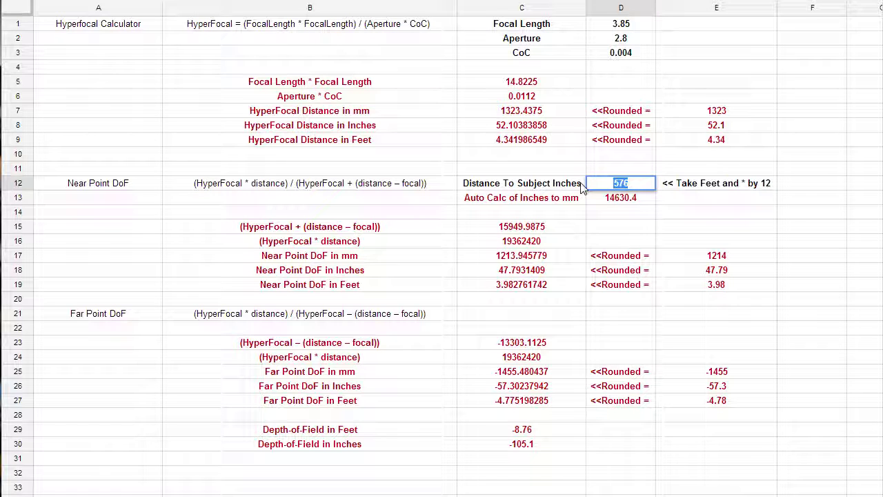
type("12")
key("Return")
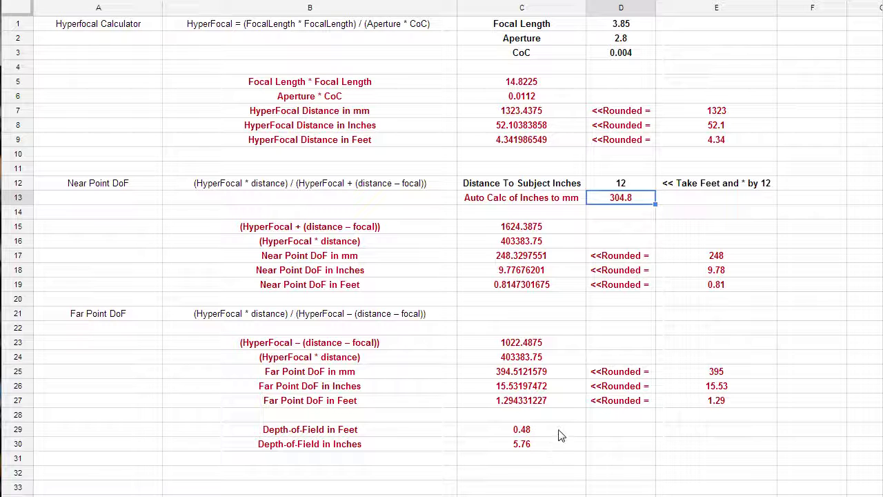
- Change the subject distance to 6 inches, giving a 1.36-inch depth of field
left_click(625, 182)
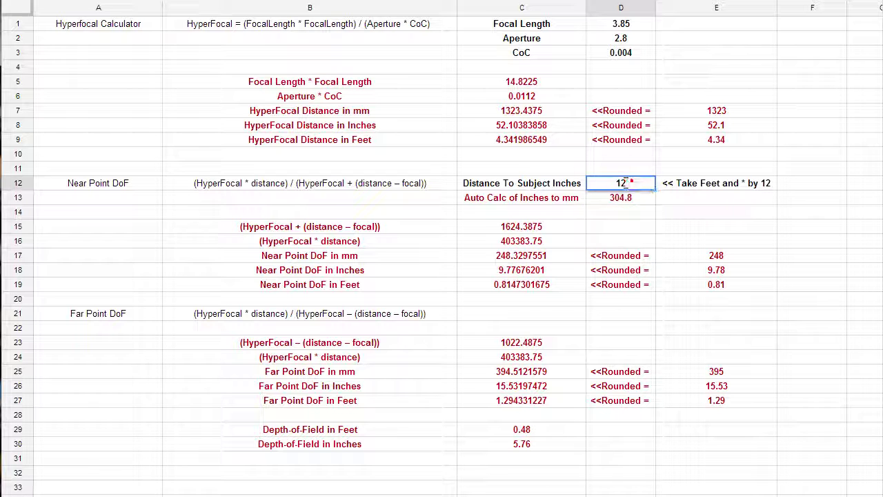
double_click(625, 182)
key("Return")
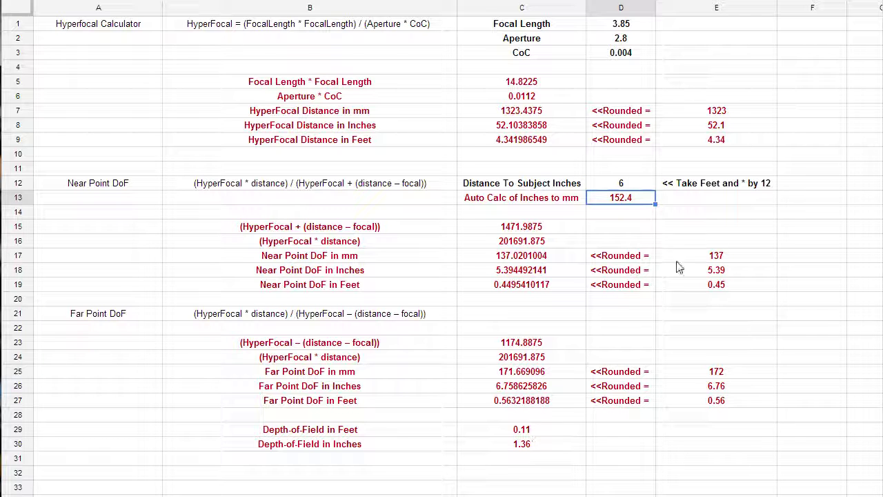
left_click(622, 183)
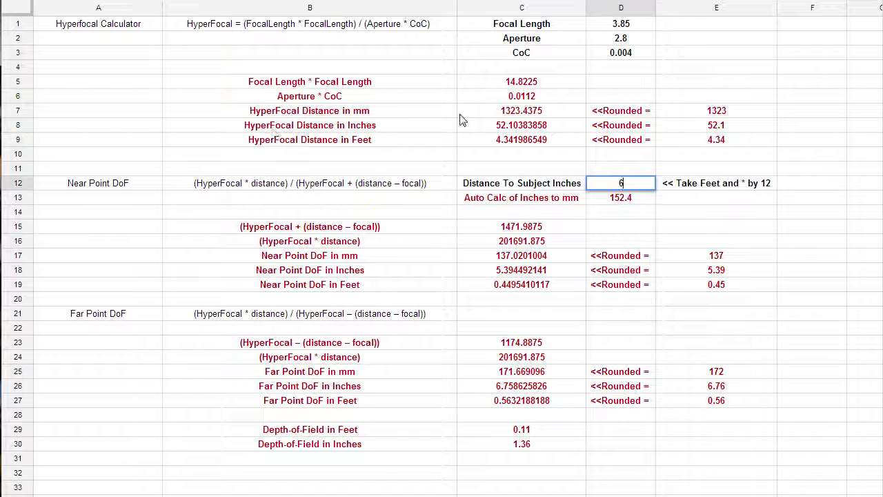
- Set the subject distance in D12 to 24 inches
double_click(614, 183)
type("3")
key("BackSpace")
type("24")
key("Return")
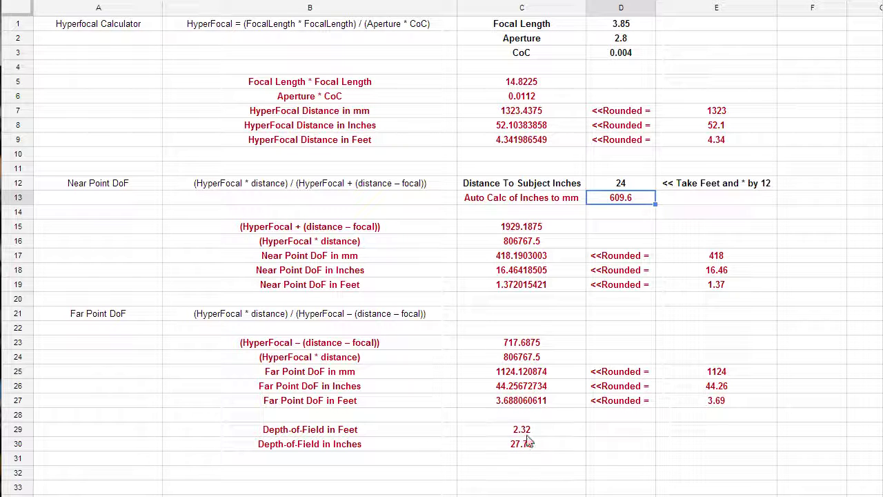
- Set the subject distance to 36 inches, giving a 94.06-inch total depth of field
double_click(624, 183)
key("Return")
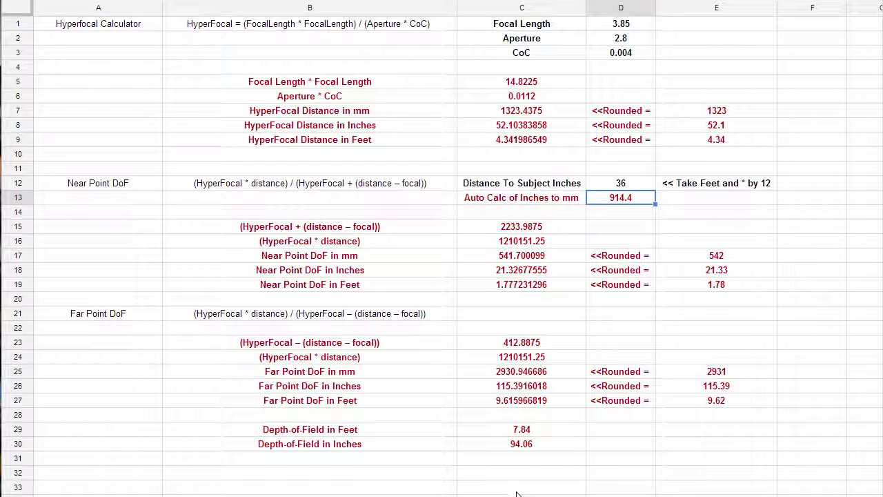
left_click(619, 24)
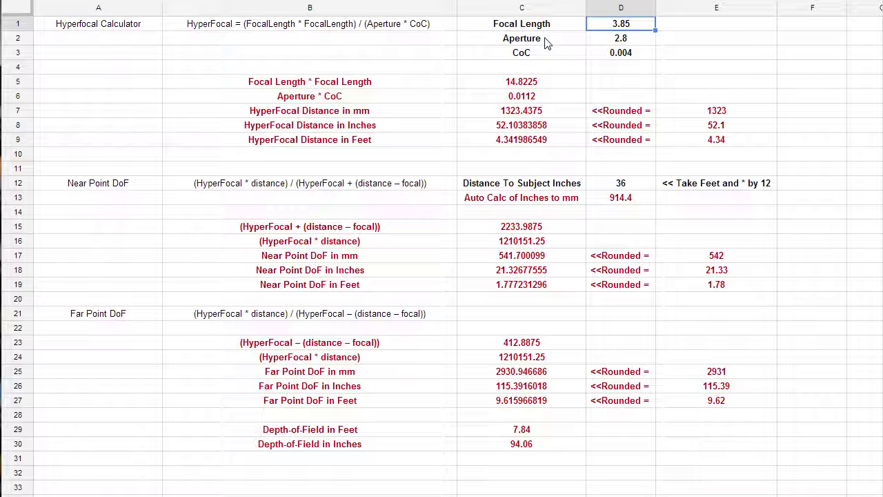
- Change the circle of confusion in D3 from 0.004 to 0.02
double_click(631, 24)
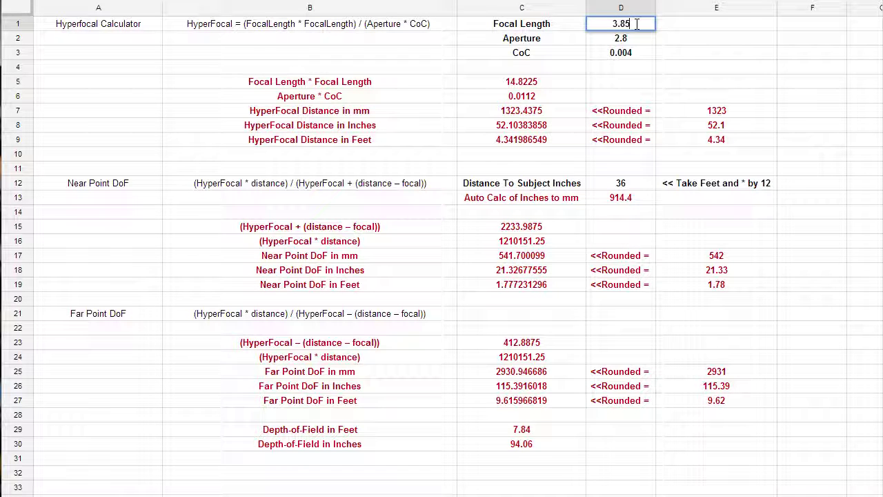
double_click(638, 52)
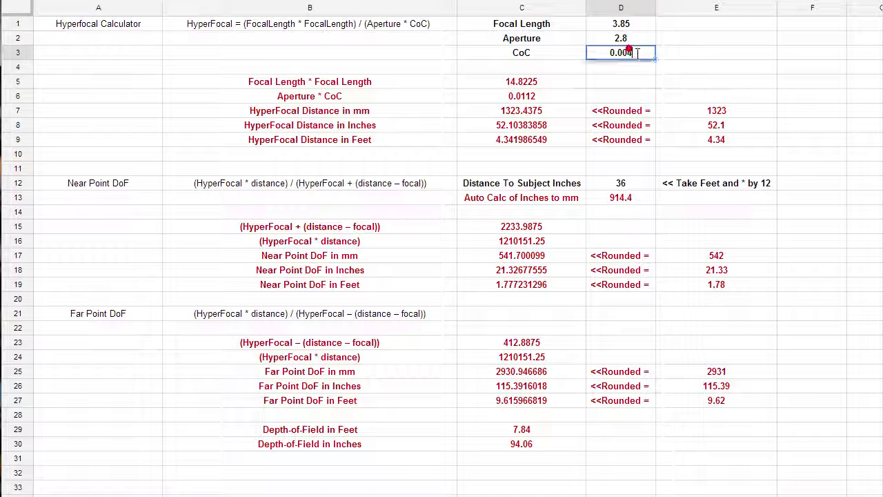
left_click_drag(635, 53, 626, 52)
type("2")
left_click(638, 23)
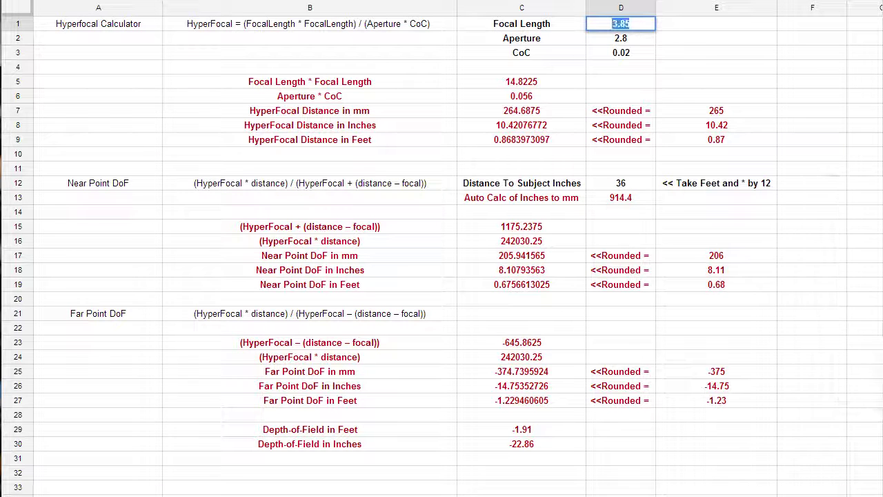
- Set the focal length in D1 to 19, giving a 21.15-foot hyperfocal distance
double_click(641, 23)
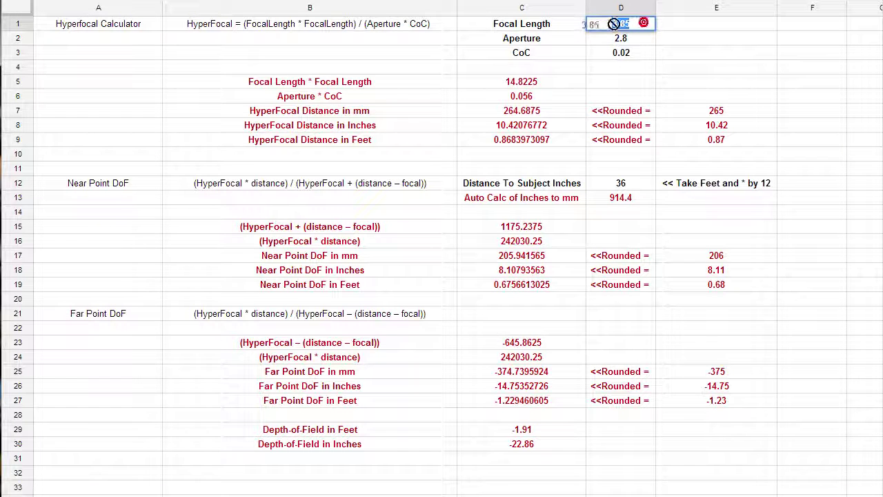
type("19")
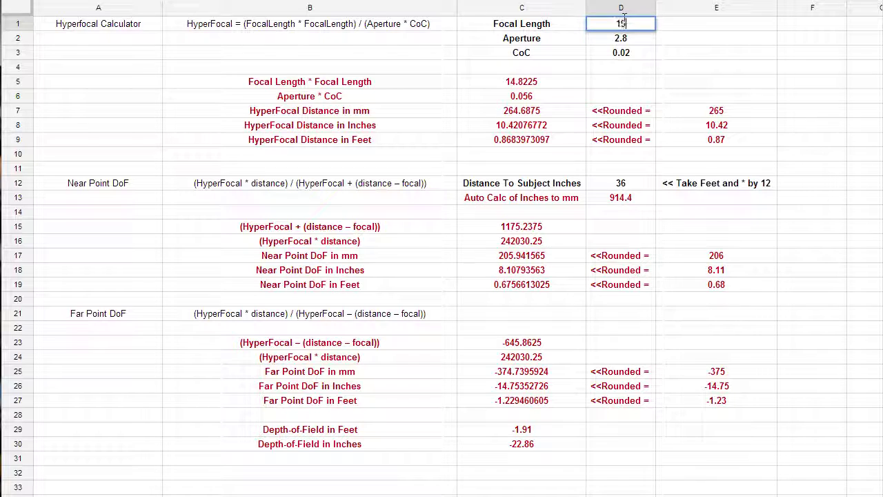
key("Return")
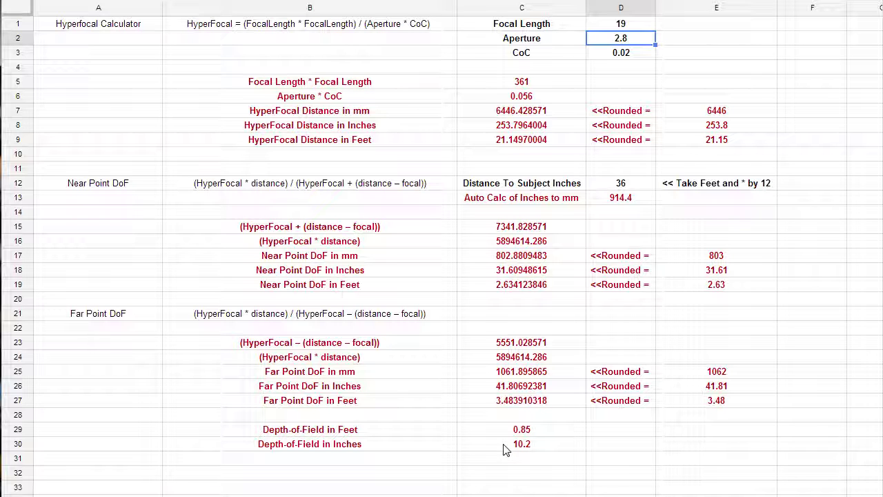
double_click(621, 25)
- Restore focal length 3.85 in D1 and circle of confusion 0.004 in D3
left_click_drag(629, 24, 581, 28)
type("3.")
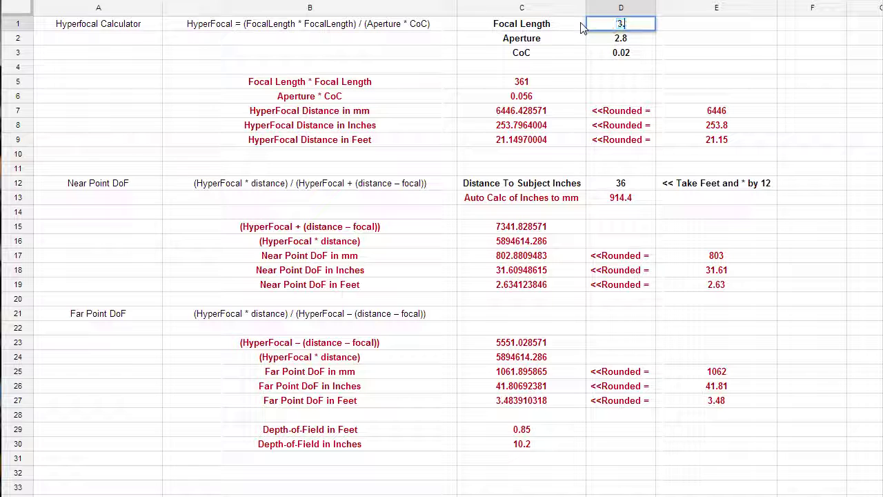
type("85")
left_click(621, 52)
type("0.004")
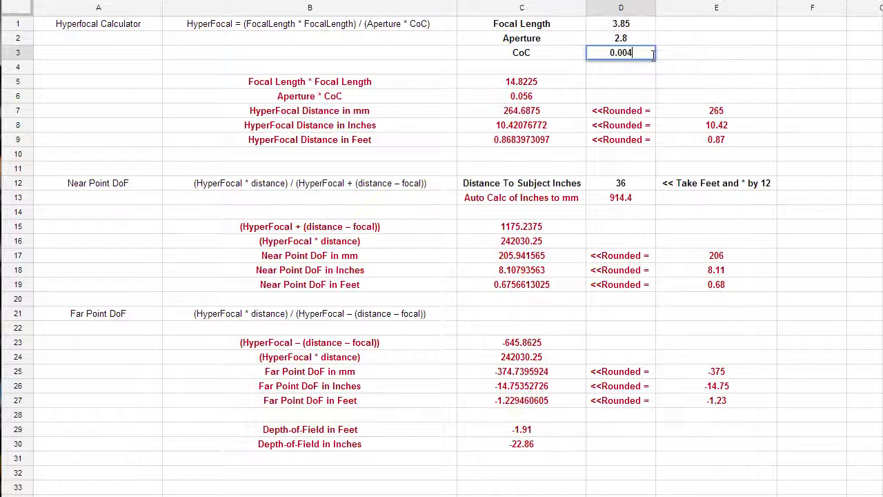
key("Return")
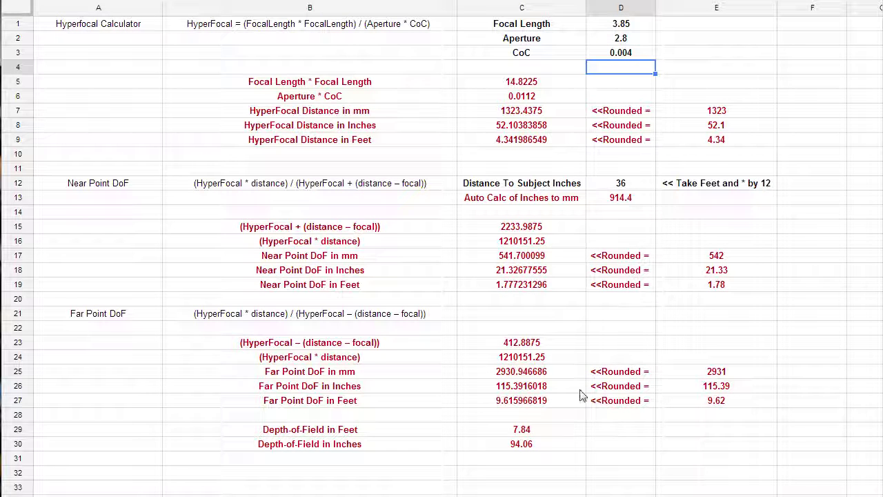